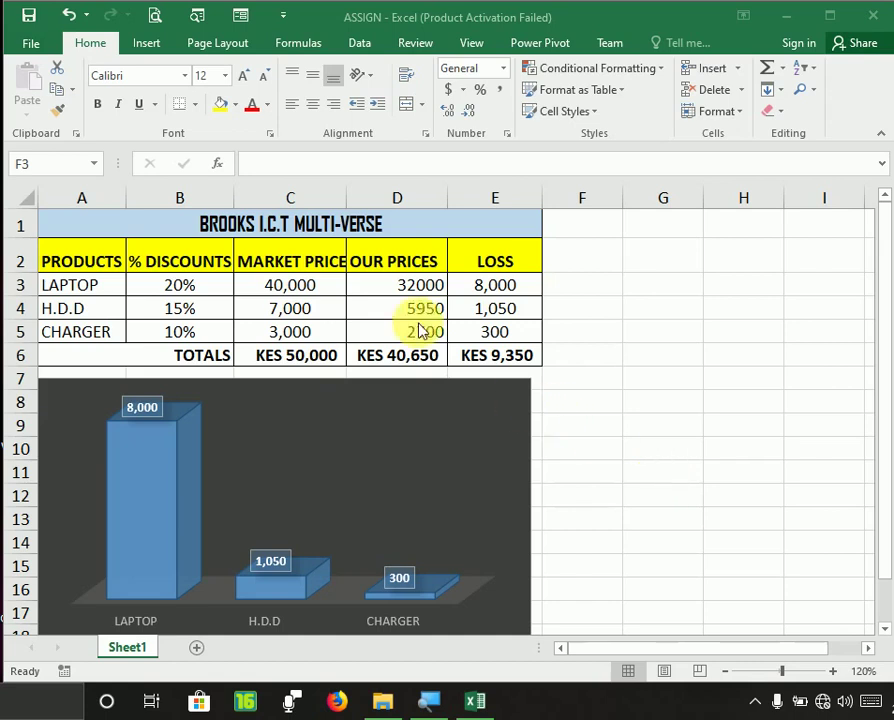
- Review the title, the product names and their 20%, 15% and 10% discounts
left_click(286, 216)
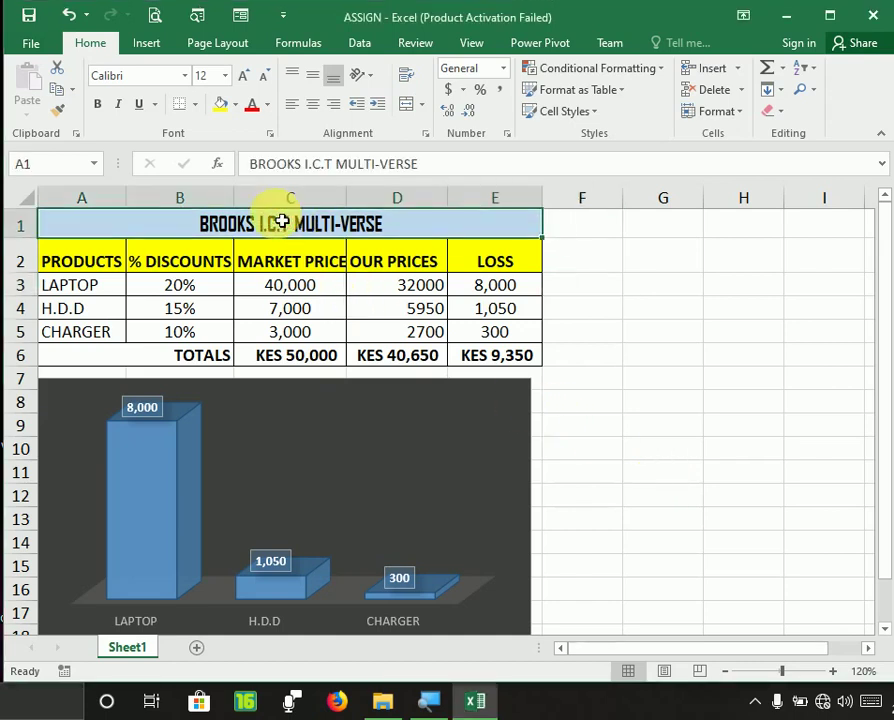
left_click(106, 290)
left_click_drag(108, 314, 108, 340)
left_click(108, 340)
left_click(180, 311)
left_click(186, 290)
left_click(193, 313)
left_click(196, 336)
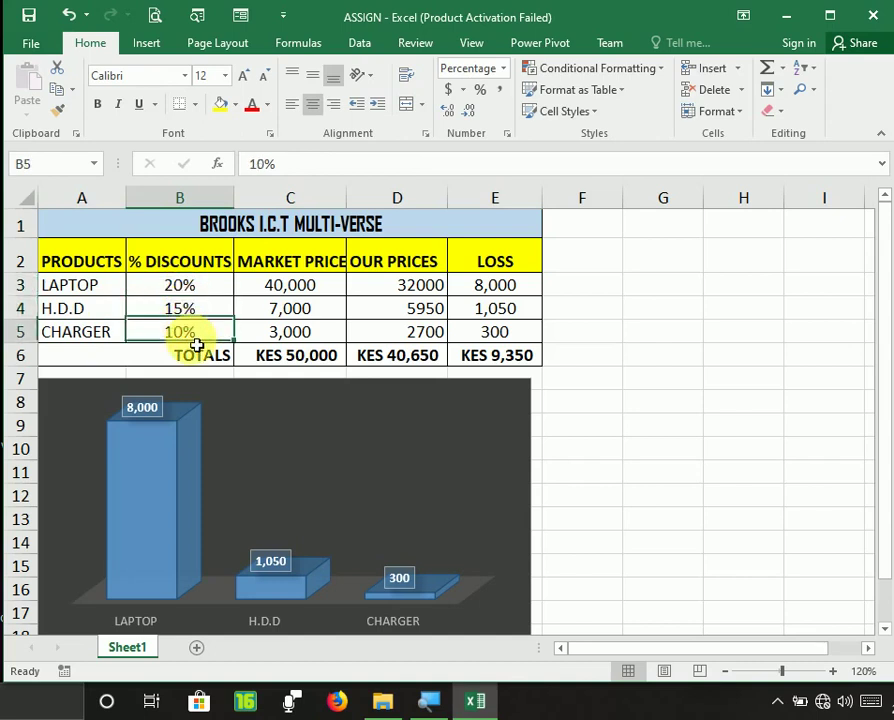
- Inspect the E3 loss formula and the 40,000 laptop price, then narrow column E slightly
left_click(510, 292)
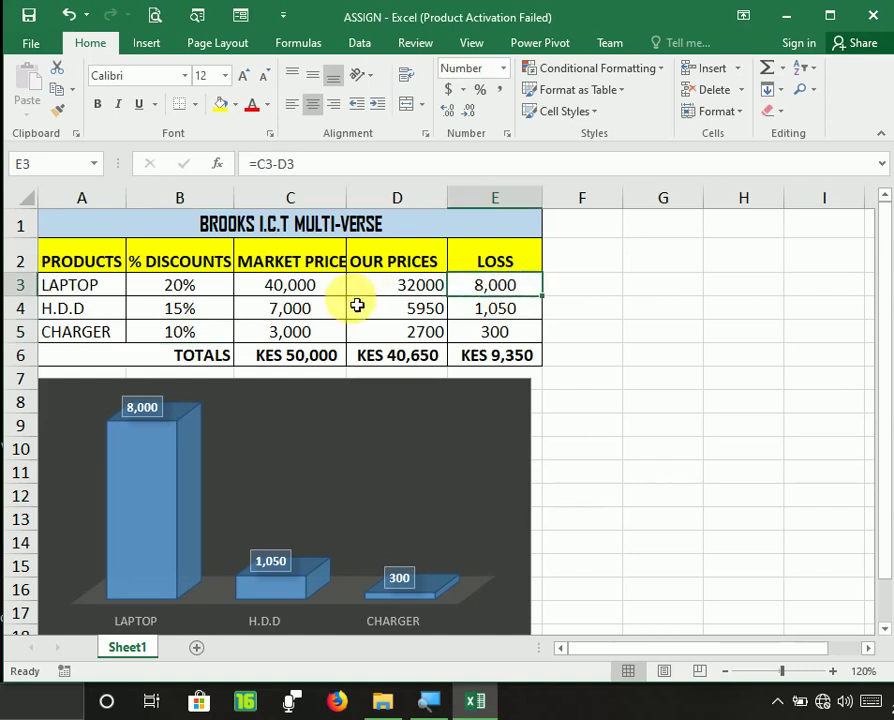
left_click(213, 308)
left_click(201, 294)
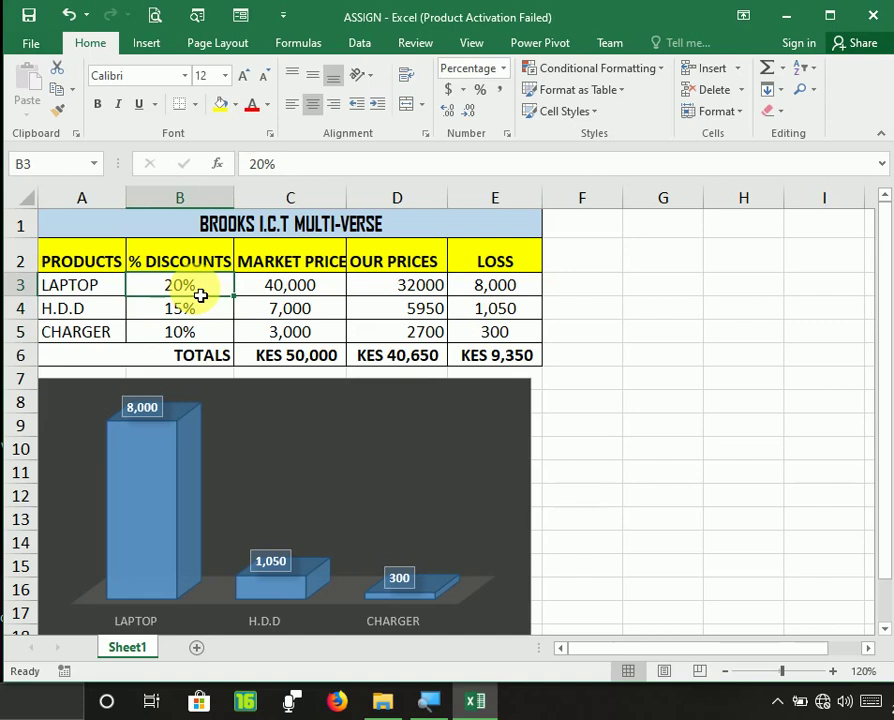
left_click(272, 297)
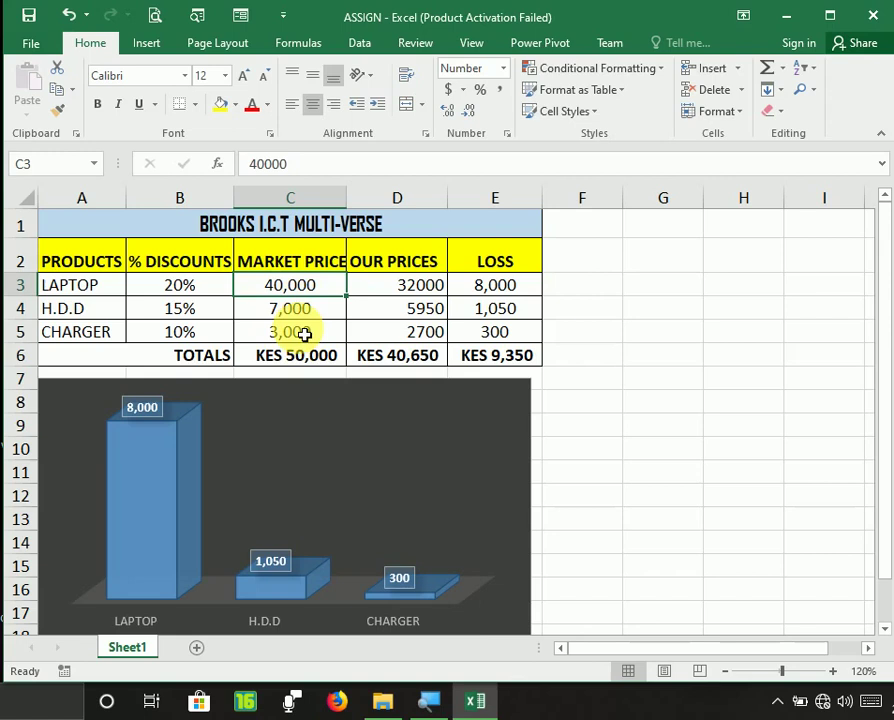
left_click(567, 306)
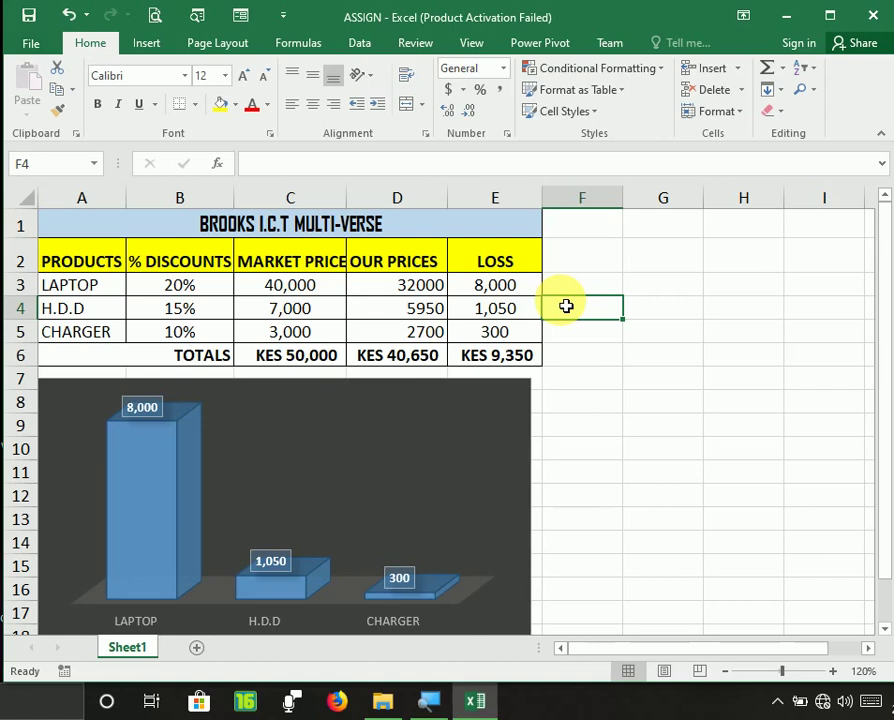
left_click_drag(546, 206, 547, 208)
- Open Scenario Manager from the Data tab's What-If Analysis menu
key("Down")
key("Down")
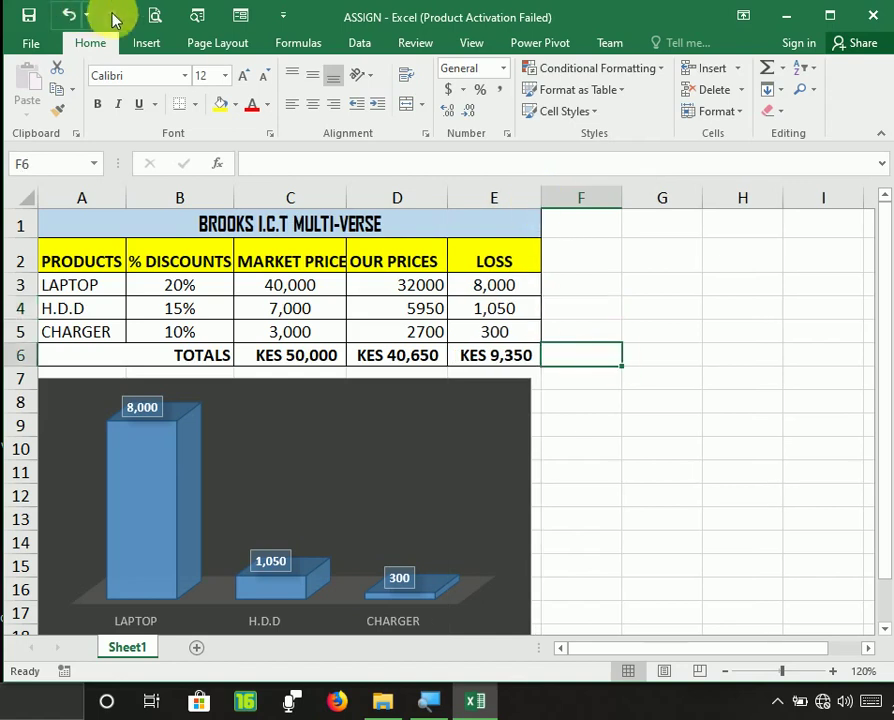
left_click(355, 44)
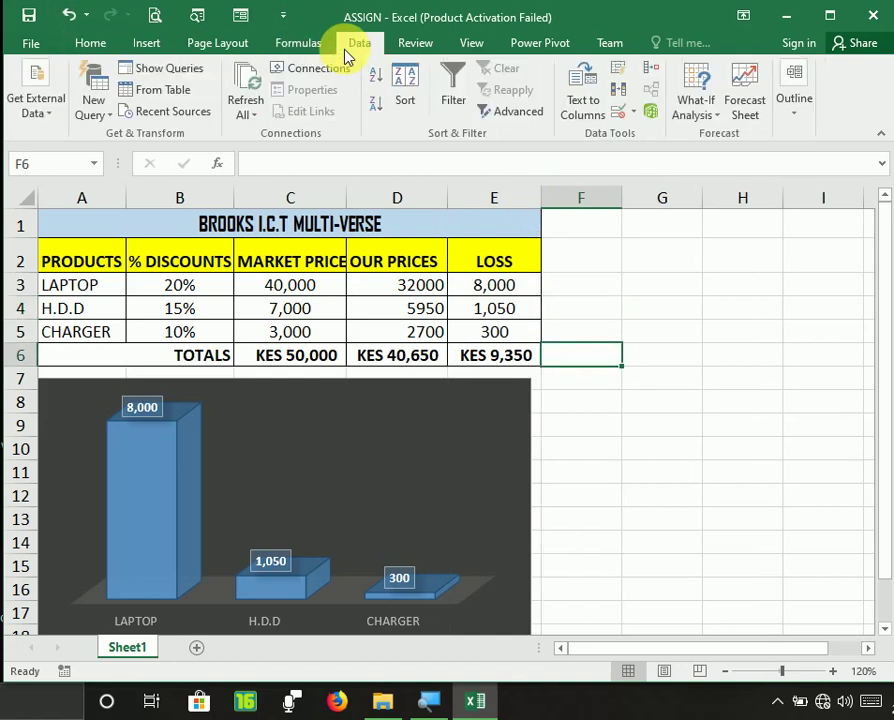
left_click(713, 124)
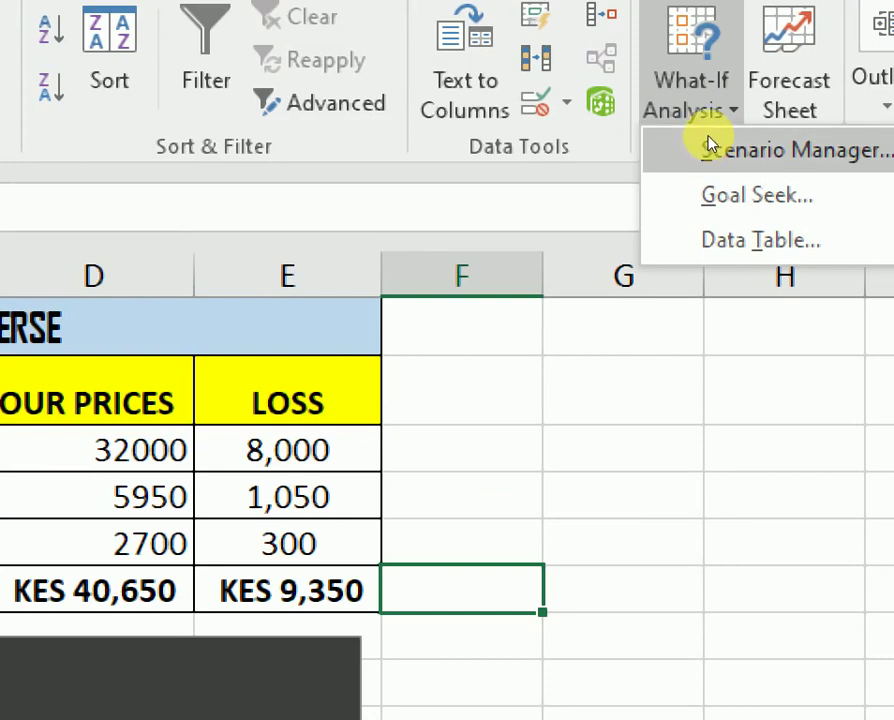
left_click(710, 147)
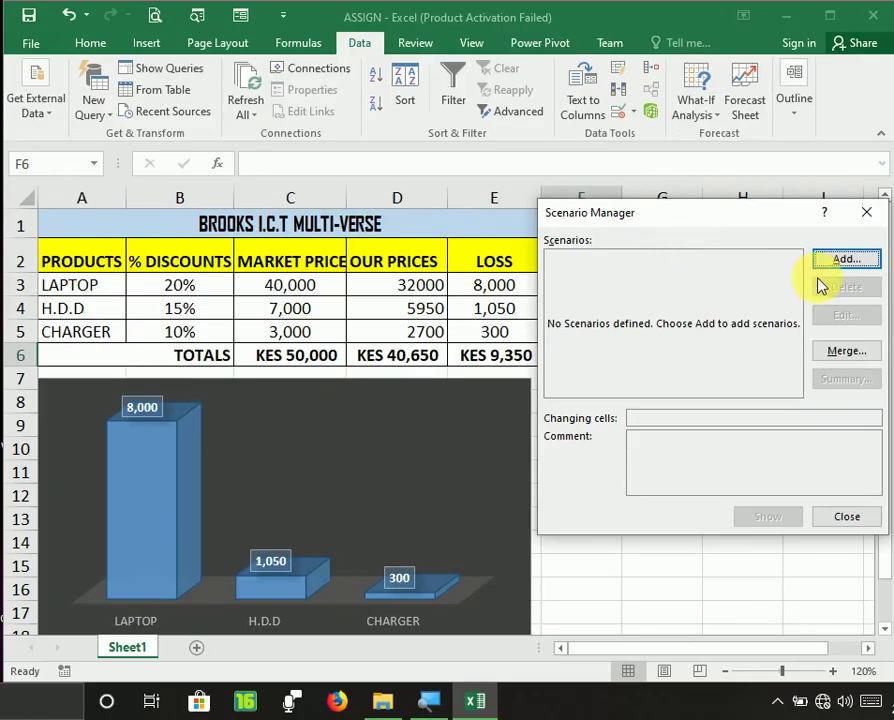
- Add a scenario named CURRENT with changing cells C3:C5
left_click(846, 262)
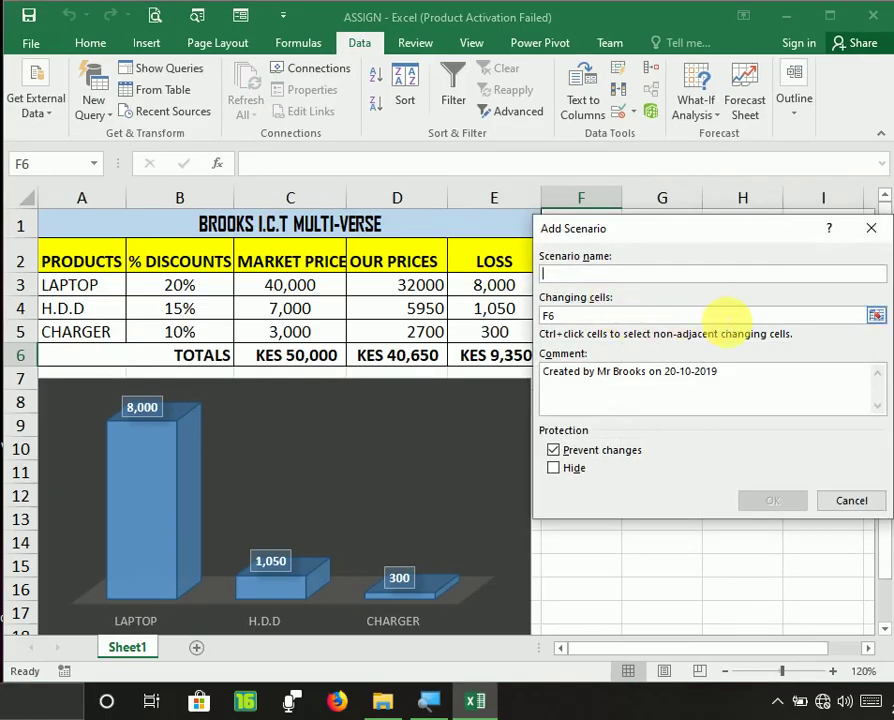
type("CURRENT")
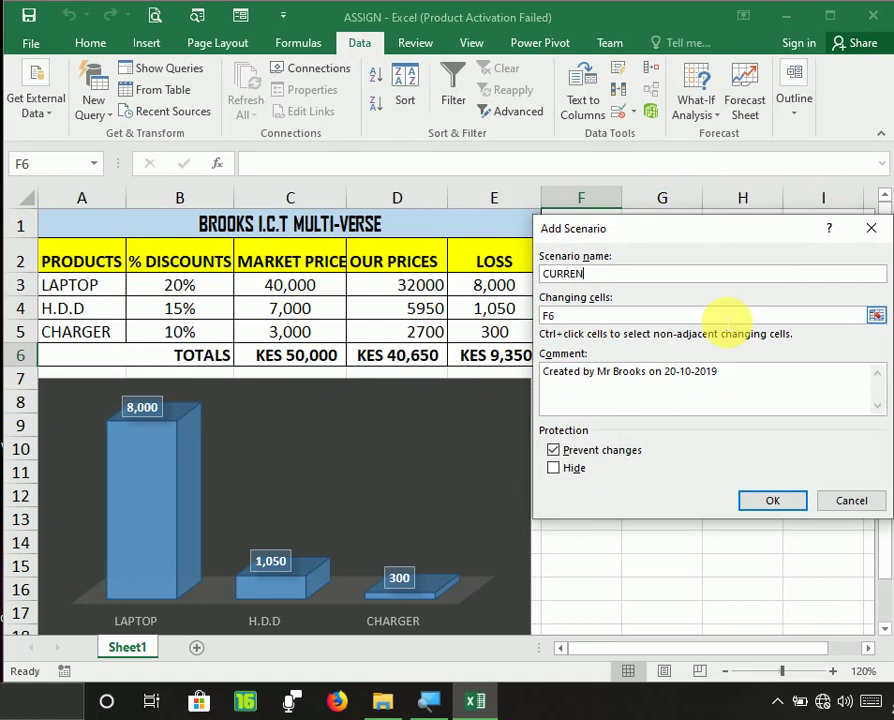
left_click(876, 315)
left_click_drag(282, 283, 290, 333)
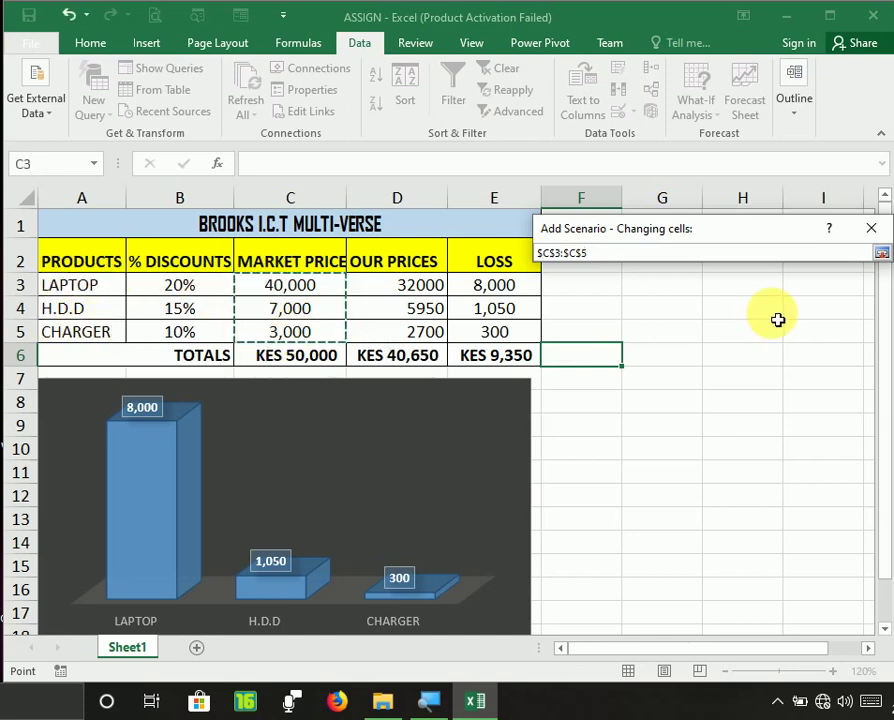
key("Return")
left_click(772, 500)
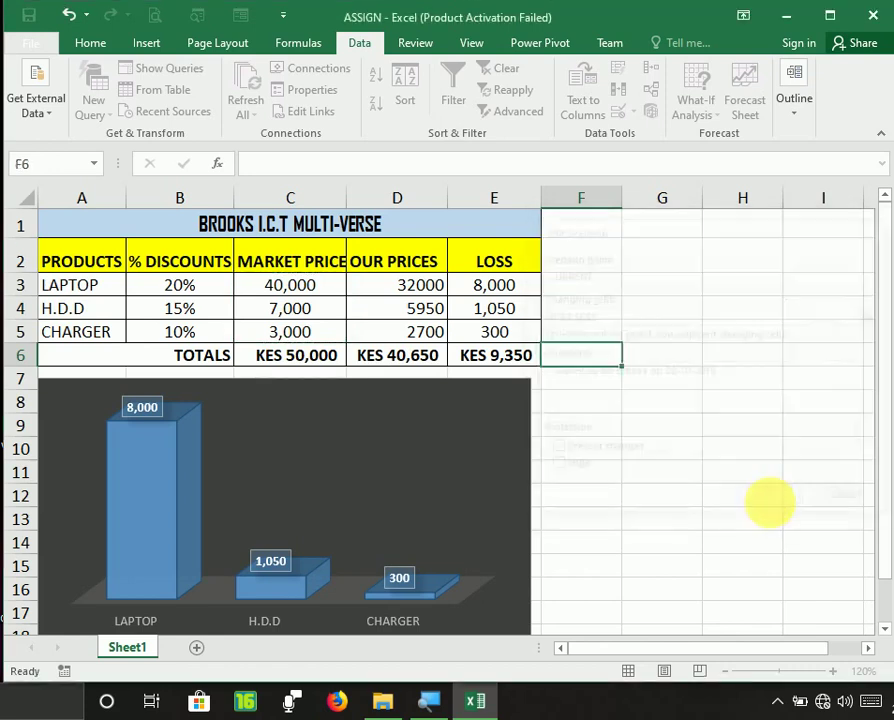
- Keep CURRENT's existing prices and add a second scenario named WORST
left_click(738, 432)
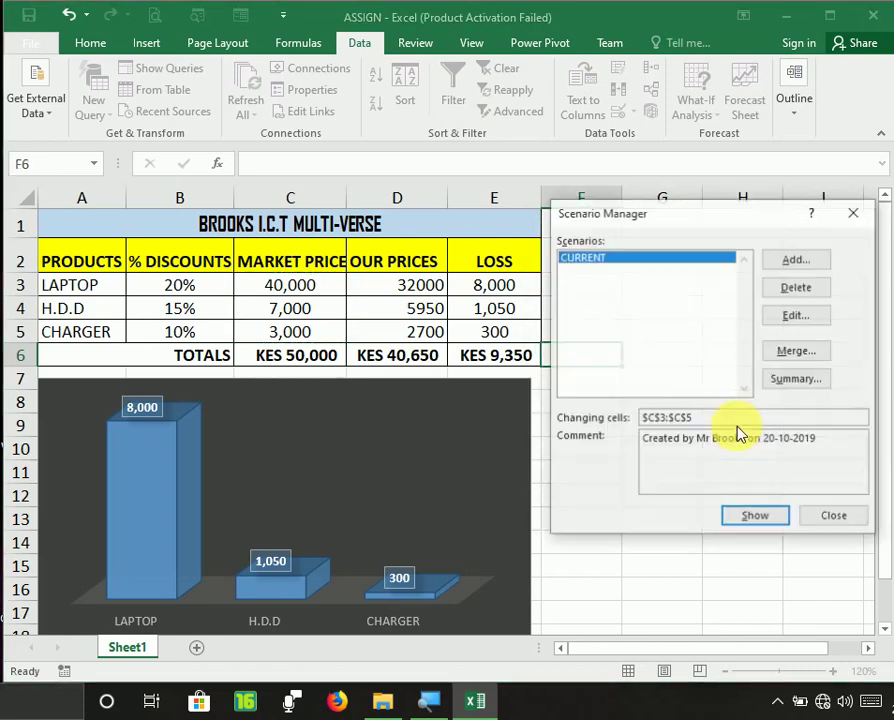
left_click(797, 263)
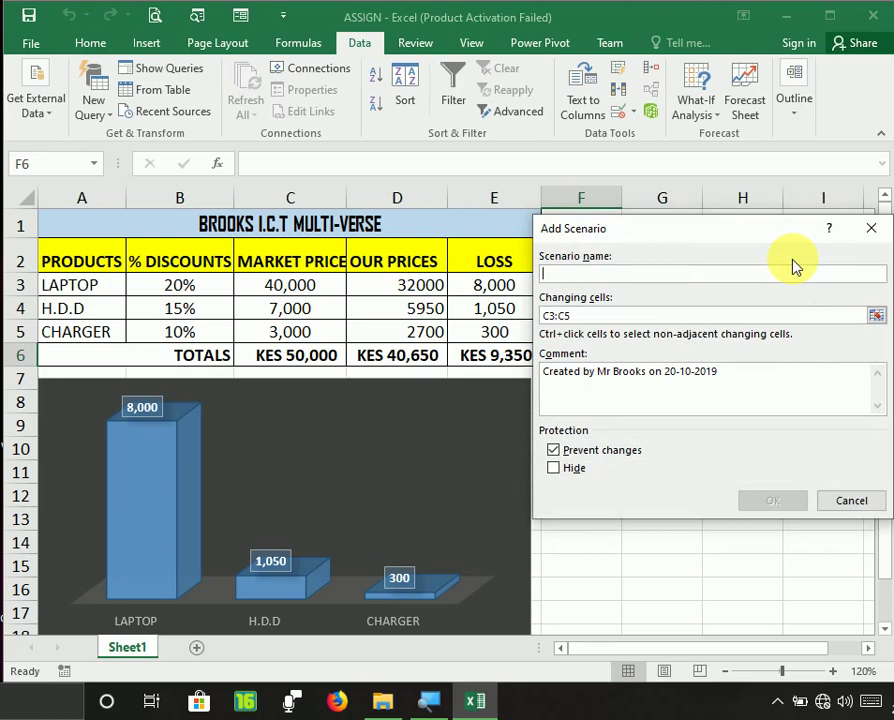
type("WORST")
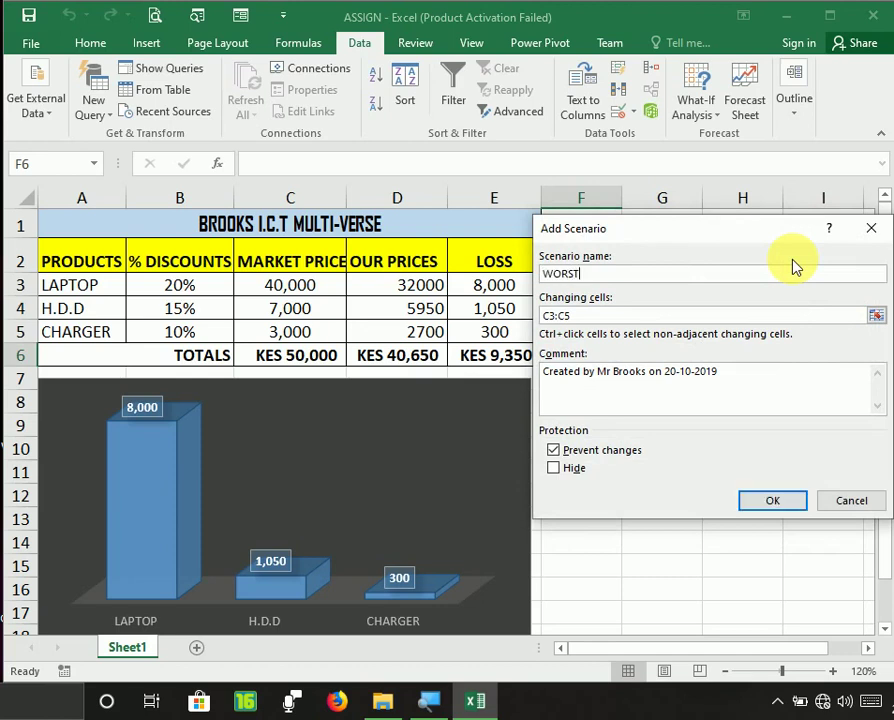
left_click(784, 502)
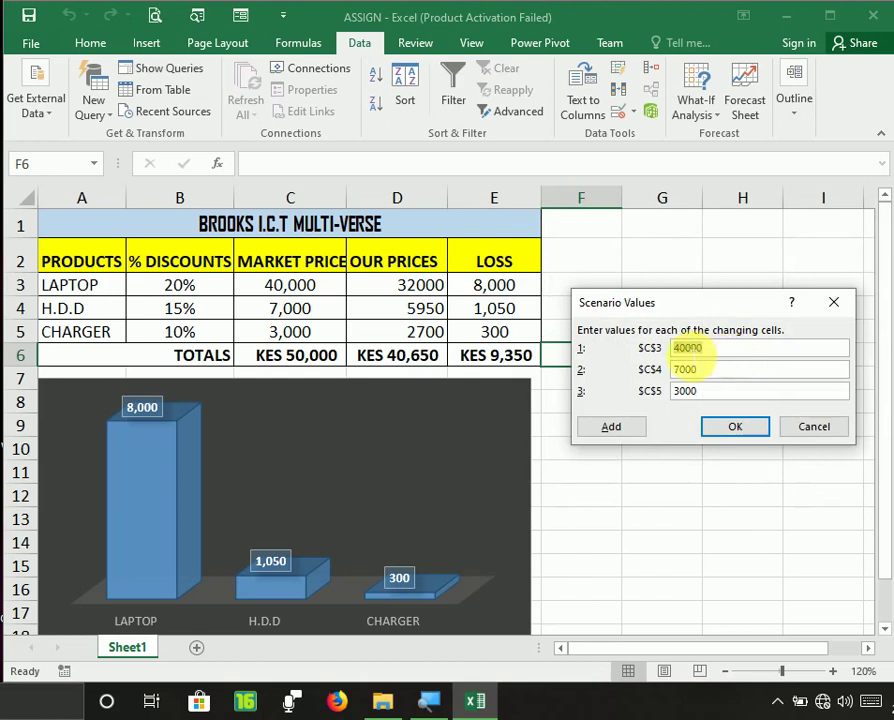
- Change WORST's laptop price to 50000, H.D.D to 9000 and begin the charger price
left_click(688, 349)
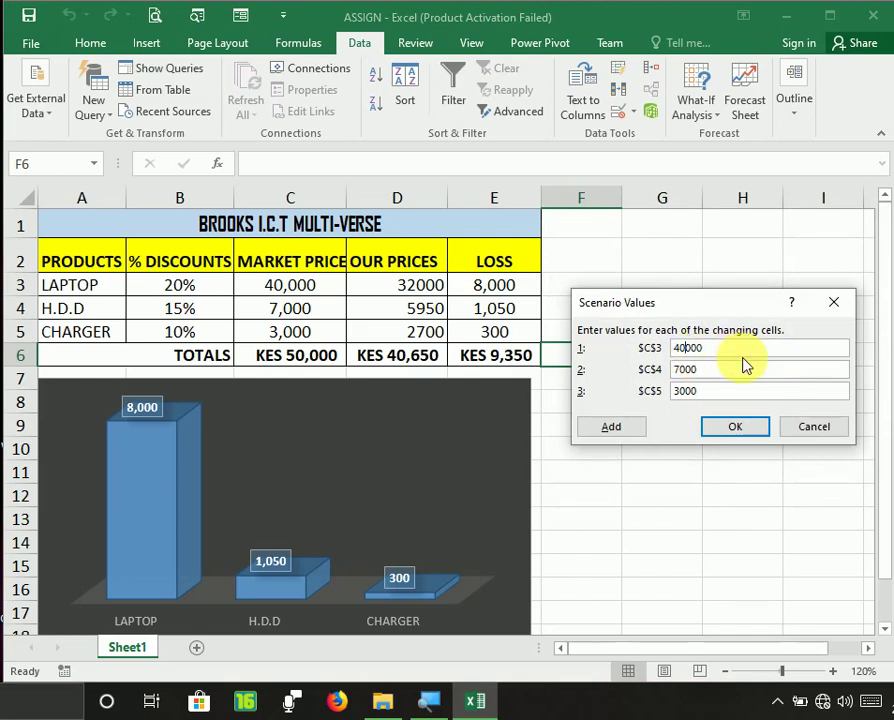
key("BackSpace")
key("BackSpace")
type("50")
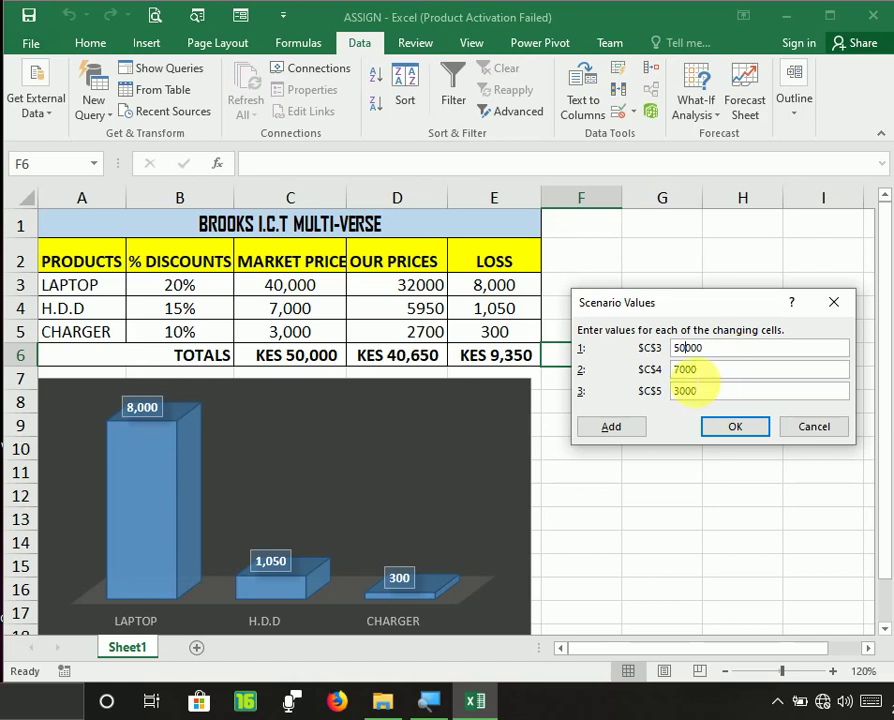
left_click(676, 370)
key("BackSpace")
type("9")
left_click(680, 391)
key("BackSpace")
- Finish WORST's charger price at 5000, save it, and add a scenario named BEST
type("5")
left_click(735, 426)
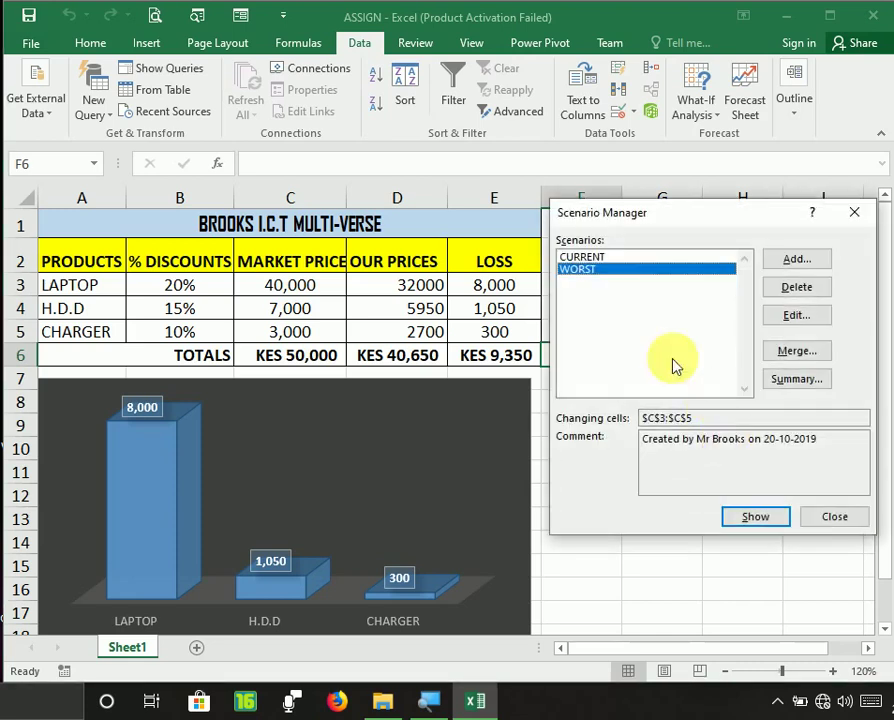
left_click(807, 264)
type("BEST")
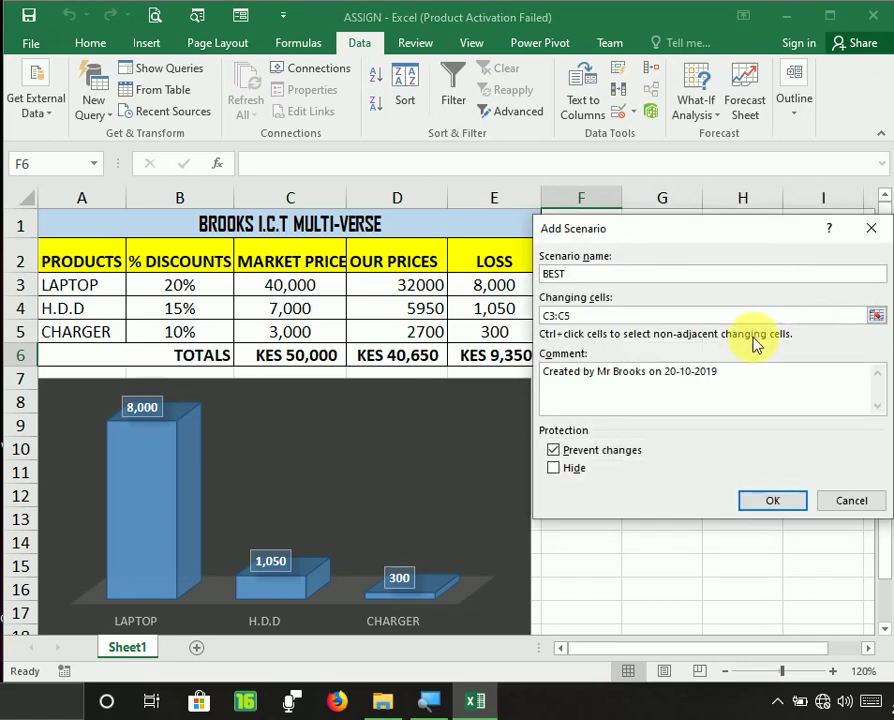
left_click(767, 500)
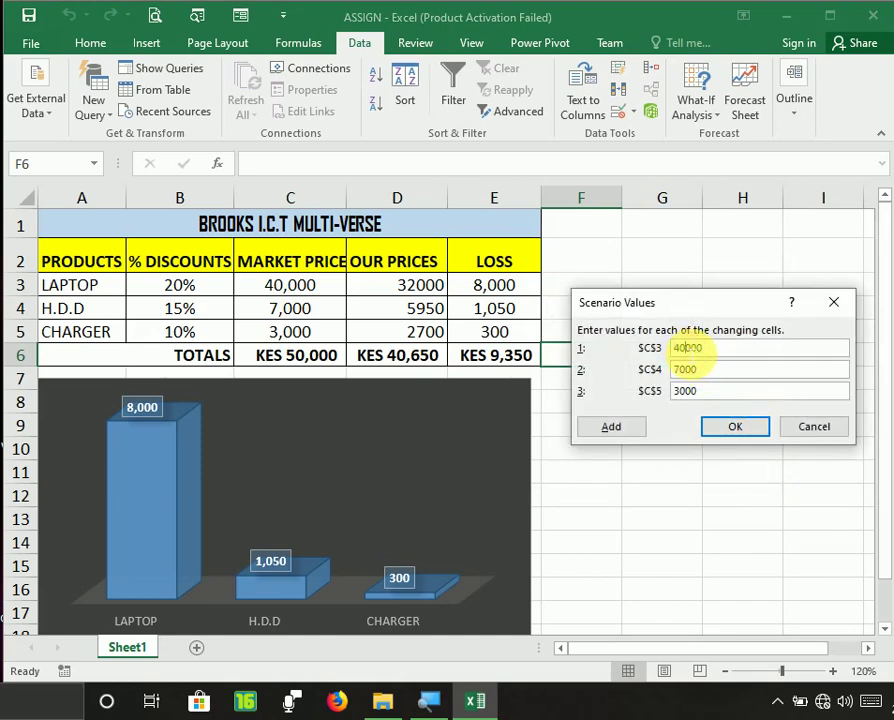
- Enter BEST prices 30000, 5000 and 2000 for laptop, H.D.D and charger, and save
left_click(745, 360)
key("BackSpace")
key("BackSpace")
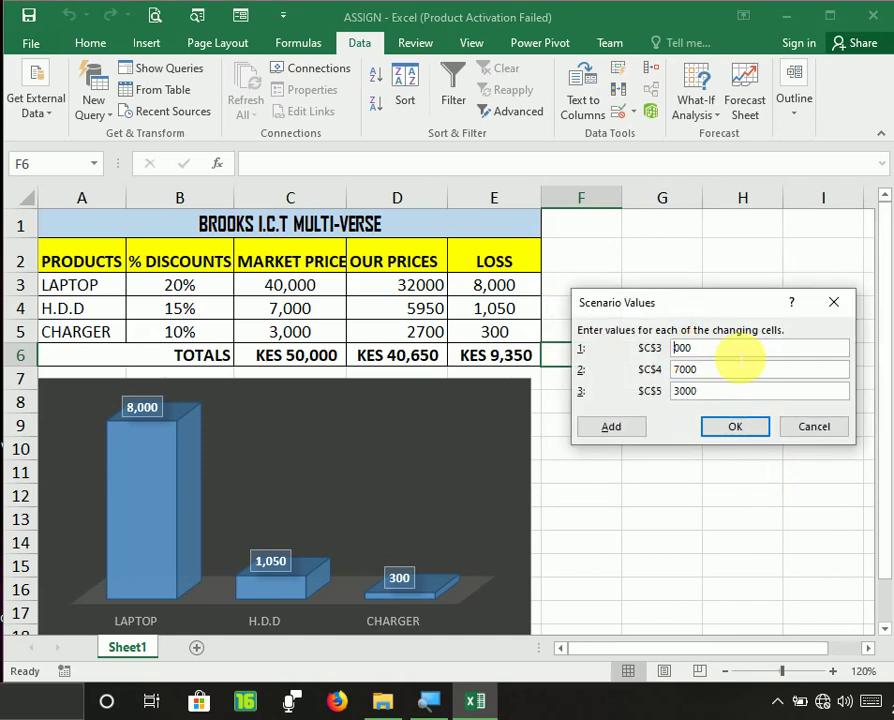
type("30")
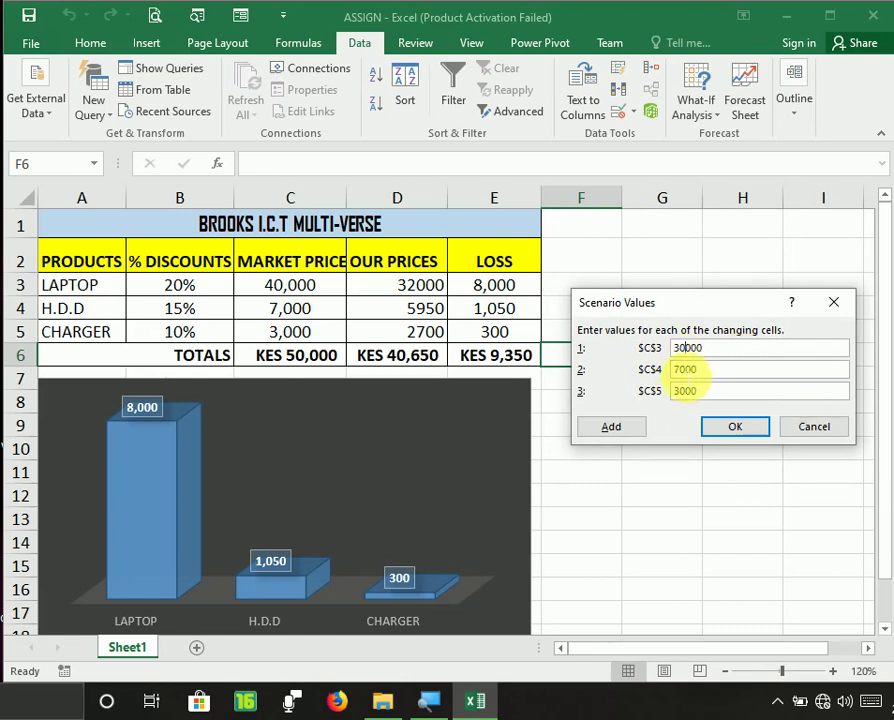
left_click(679, 369)
key("BackSpace")
type("5")
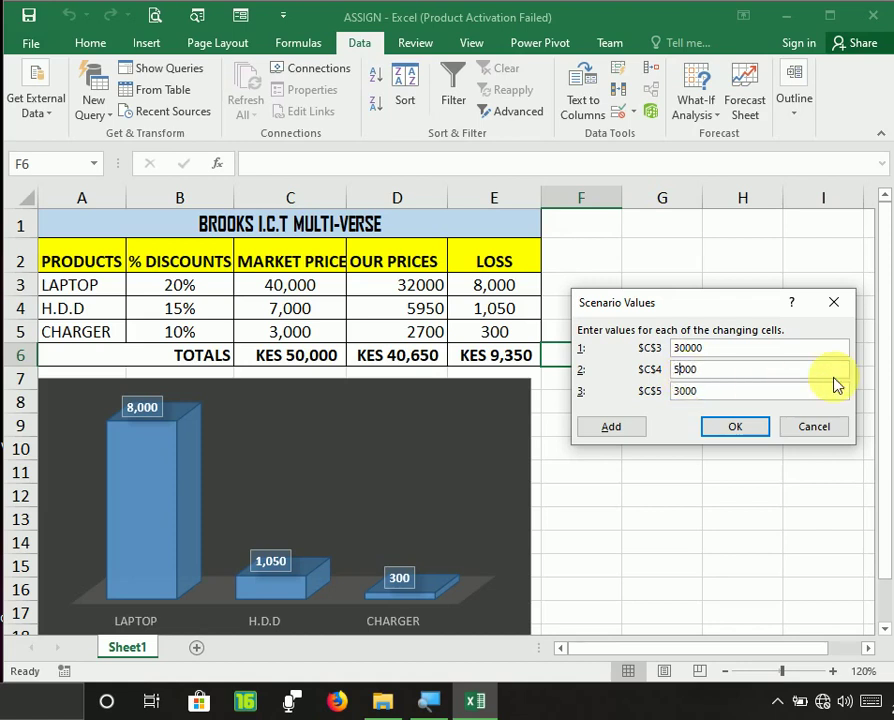
key("BackSpace")
type("50")
key("BackSpace")
left_click(685, 391)
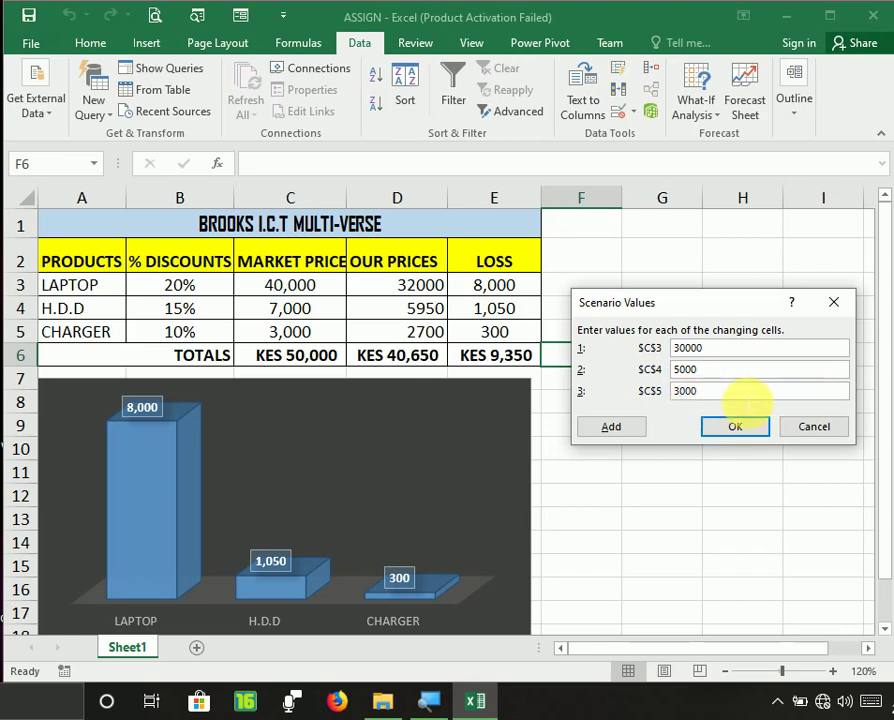
key("BackSpace")
type("2")
left_click(734, 424)
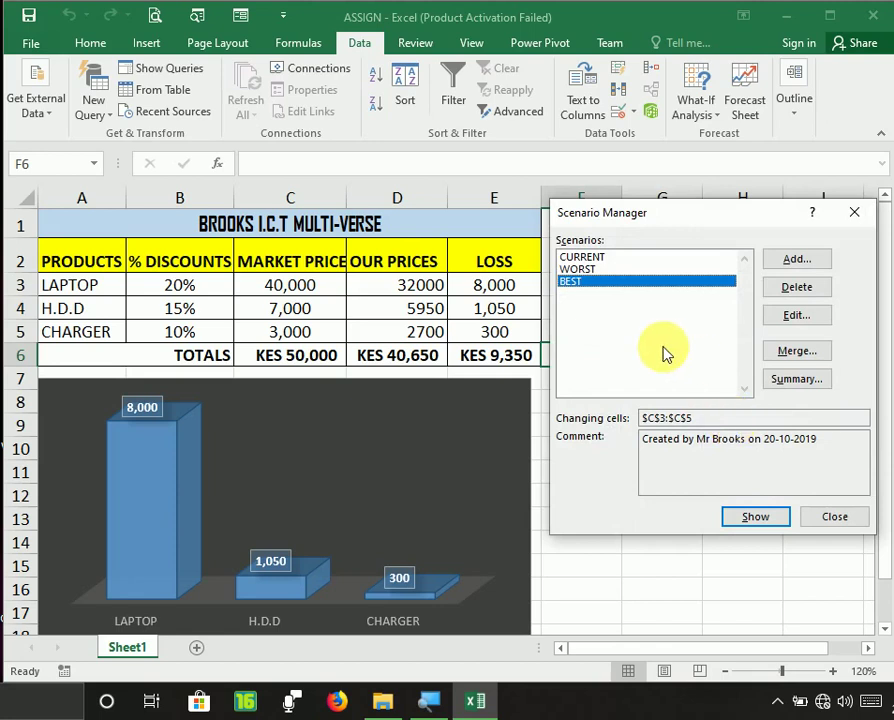
- Show the WORST scenario in the table, then the BEST scenario
left_click(578, 258)
left_click(590, 270)
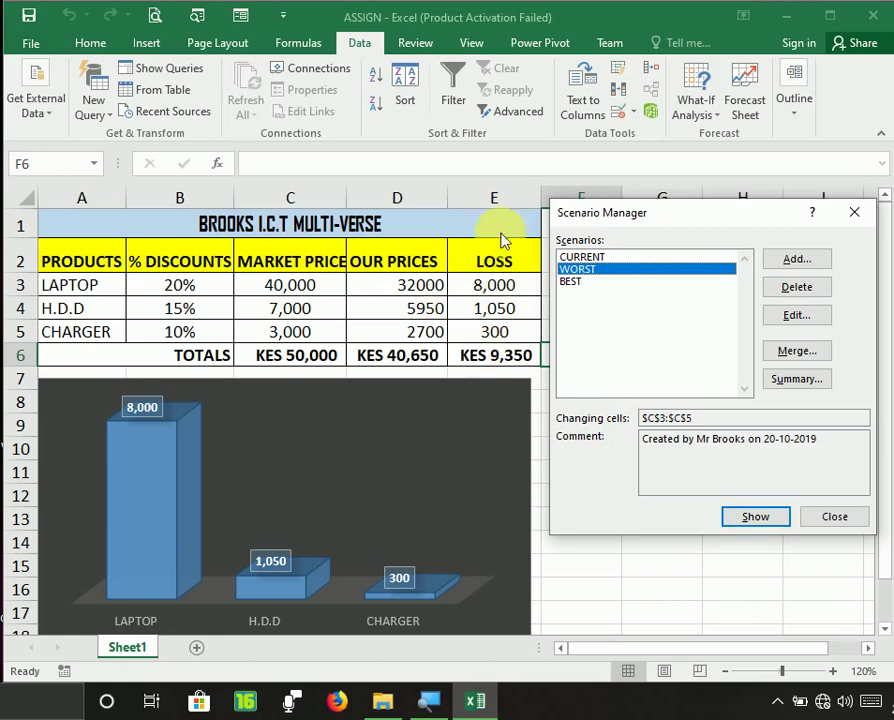
left_click(755, 520)
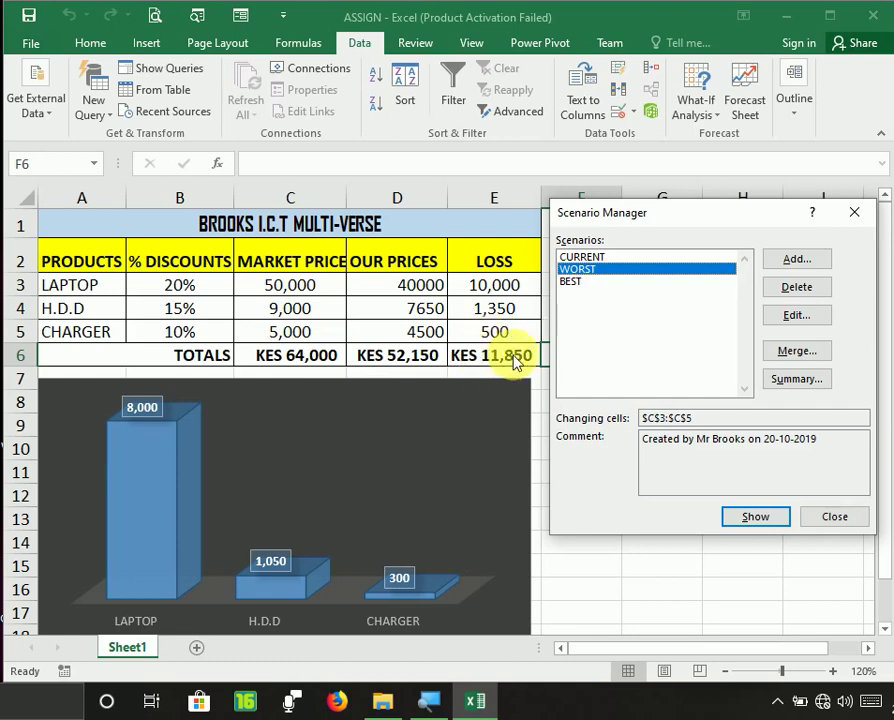
left_click(586, 282)
left_click(756, 518)
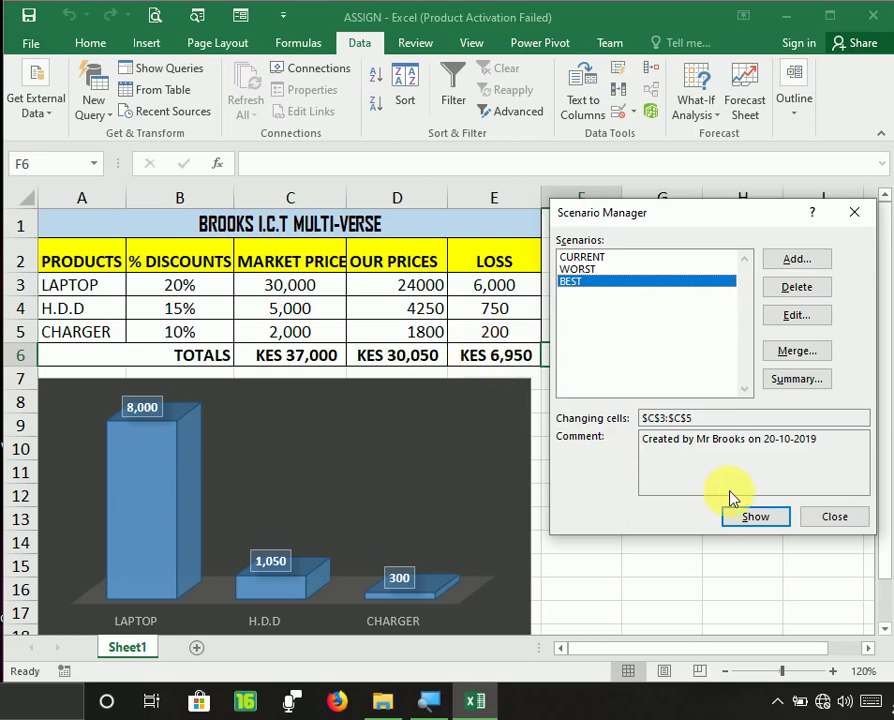
- Generate a scenario summary for result cell E6 and check totals 9,350, 11,850 and 6,950
left_click(799, 380)
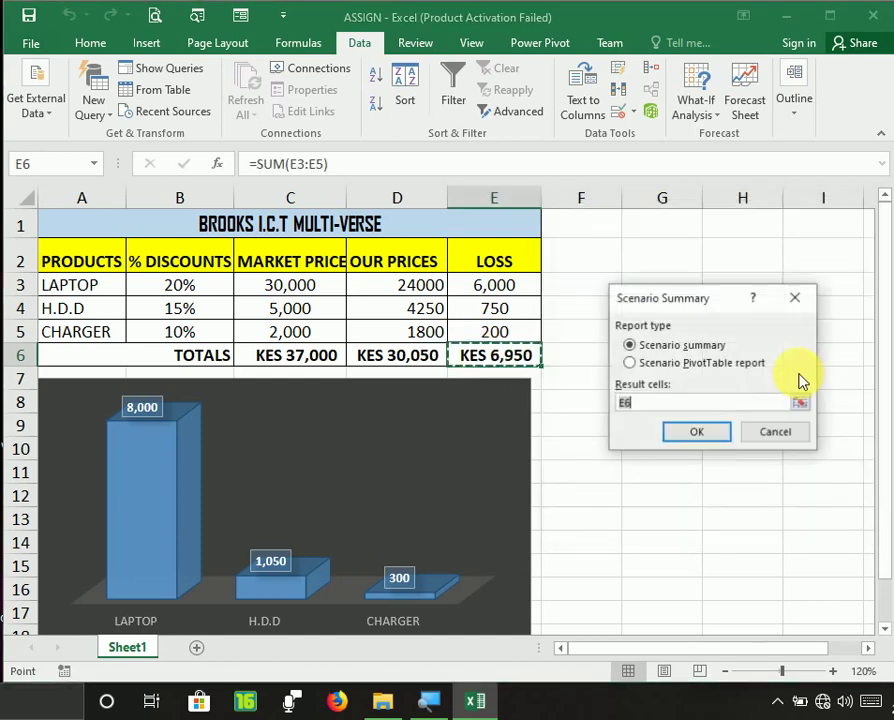
left_click(690, 433)
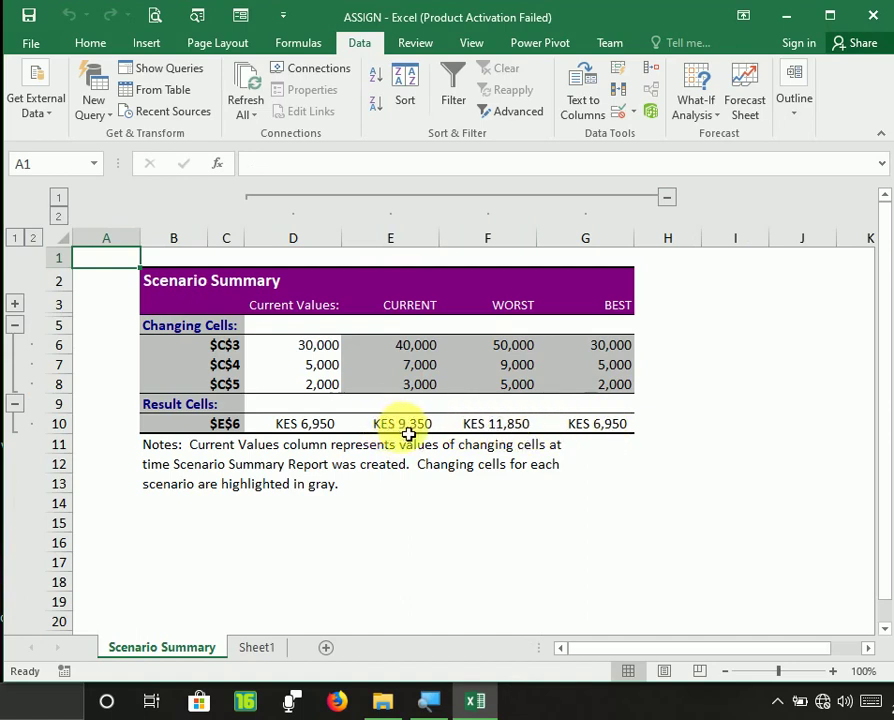
left_click(408, 432)
left_click(502, 424)
left_click(593, 425)
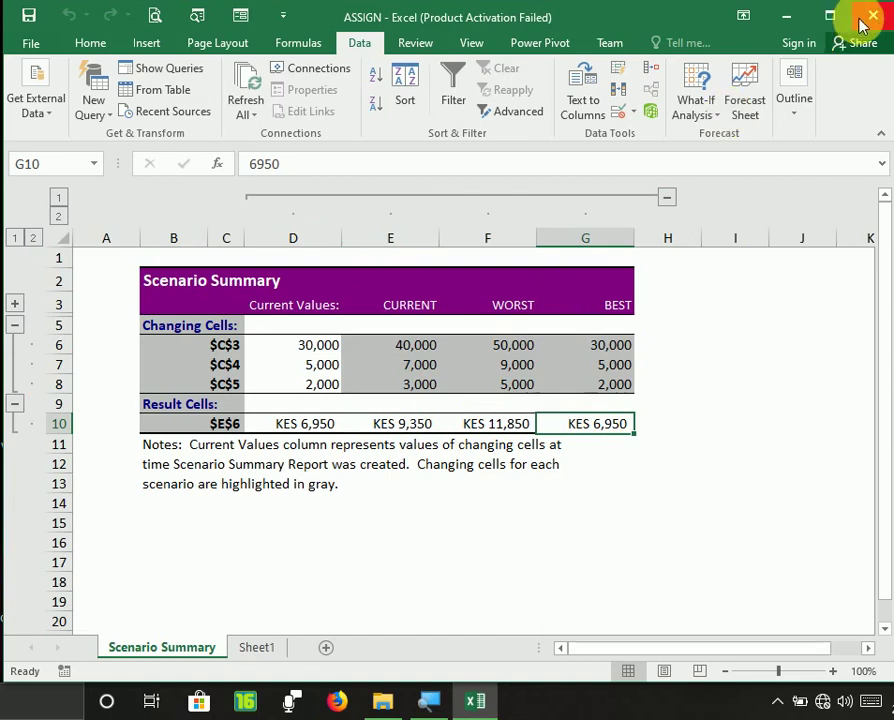
- Minimize the Excel window to reveal the desktop
left_click(789, 16)
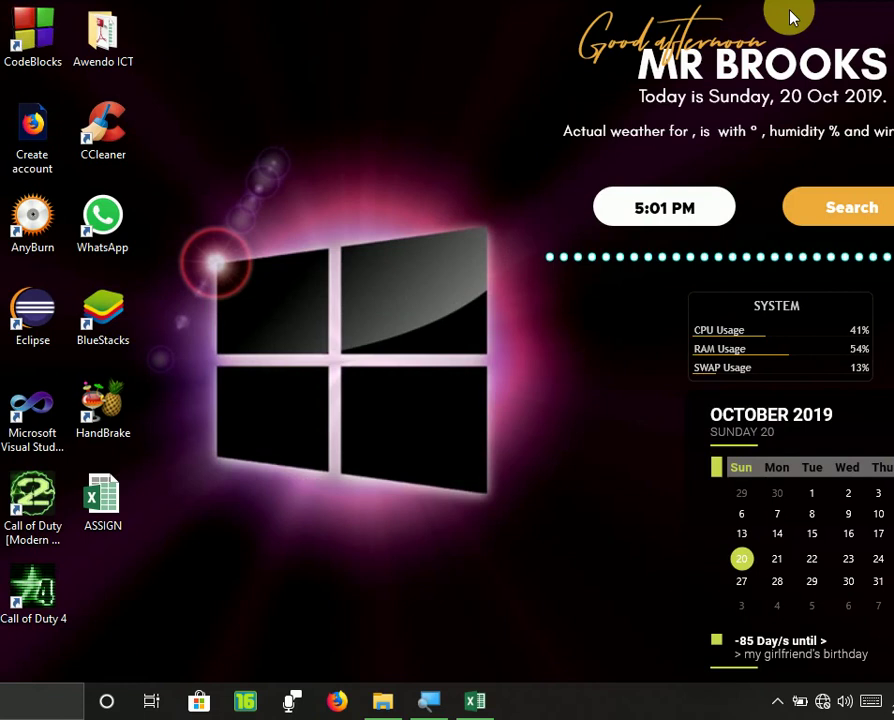